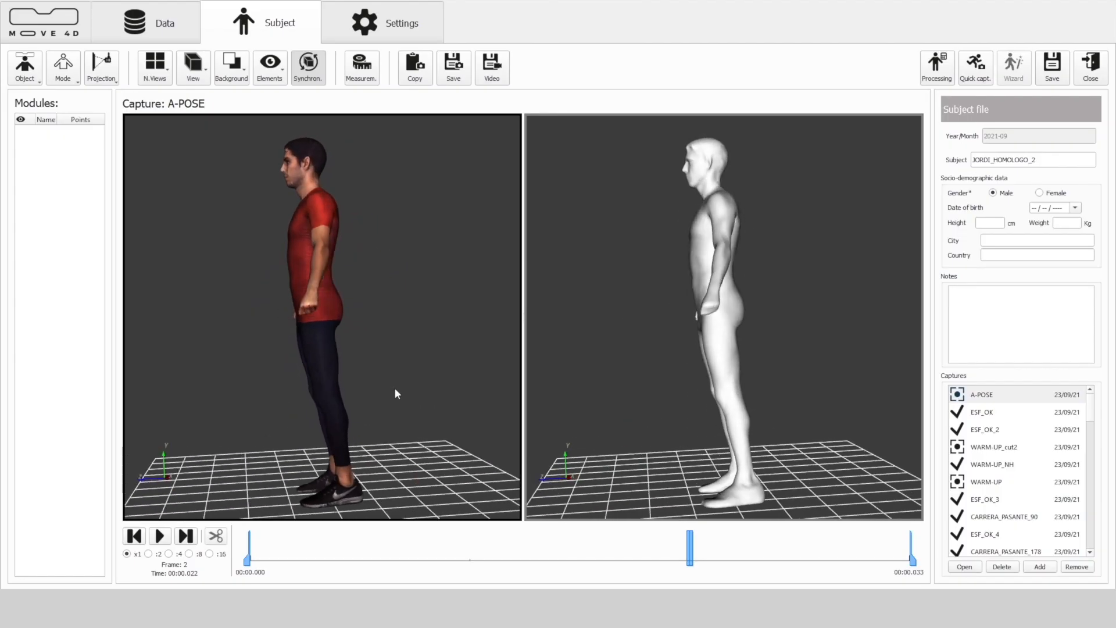
# - Face both A-pose avatars forward and show the homologous mesh as a wireframe close-up of chest and hips
pyautogui.moveTo(395, 394); pyautogui.dragTo(458, 388)
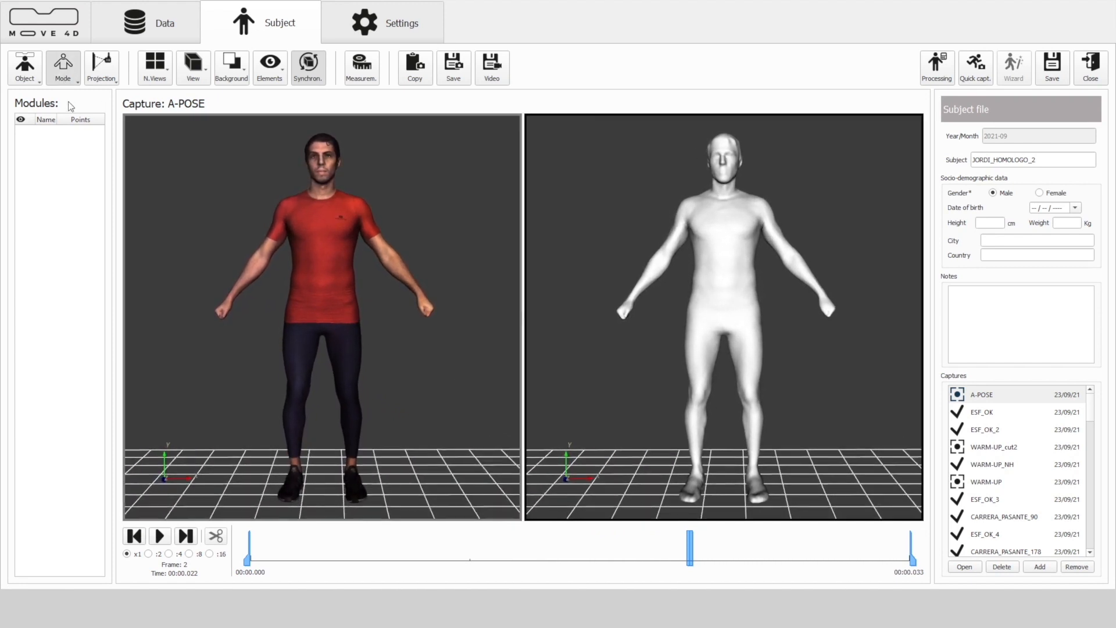
pyautogui.click(74, 124)
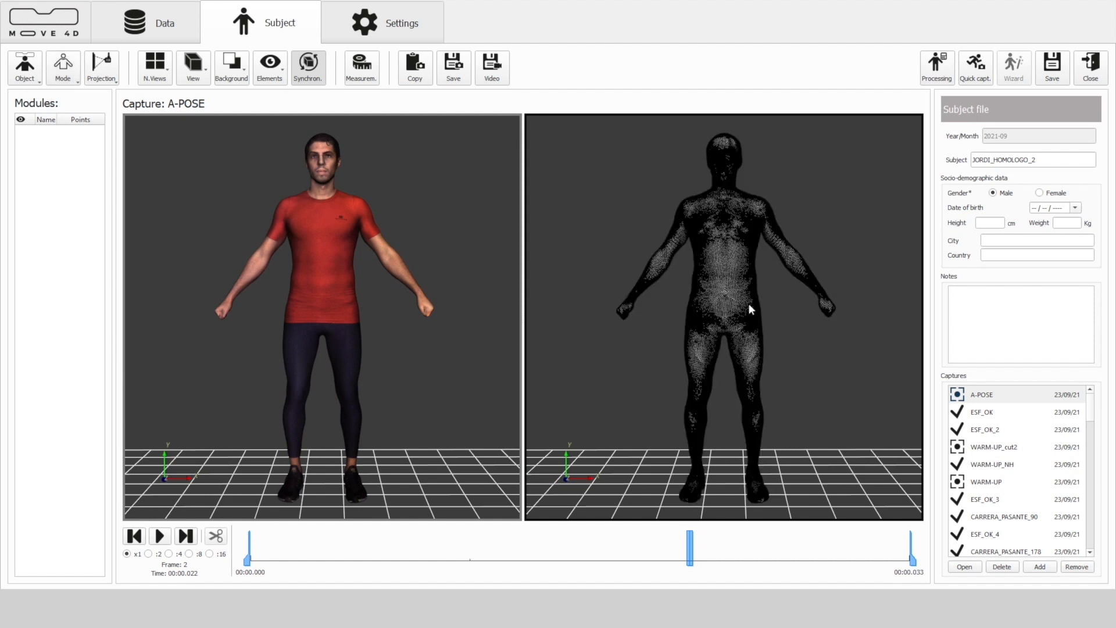
pyautogui.scroll(3, 748, 302)
pyautogui.scroll(2, 748, 302)
pyautogui.scroll(2, 748, 302)
pyautogui.scroll(2, 748, 302)
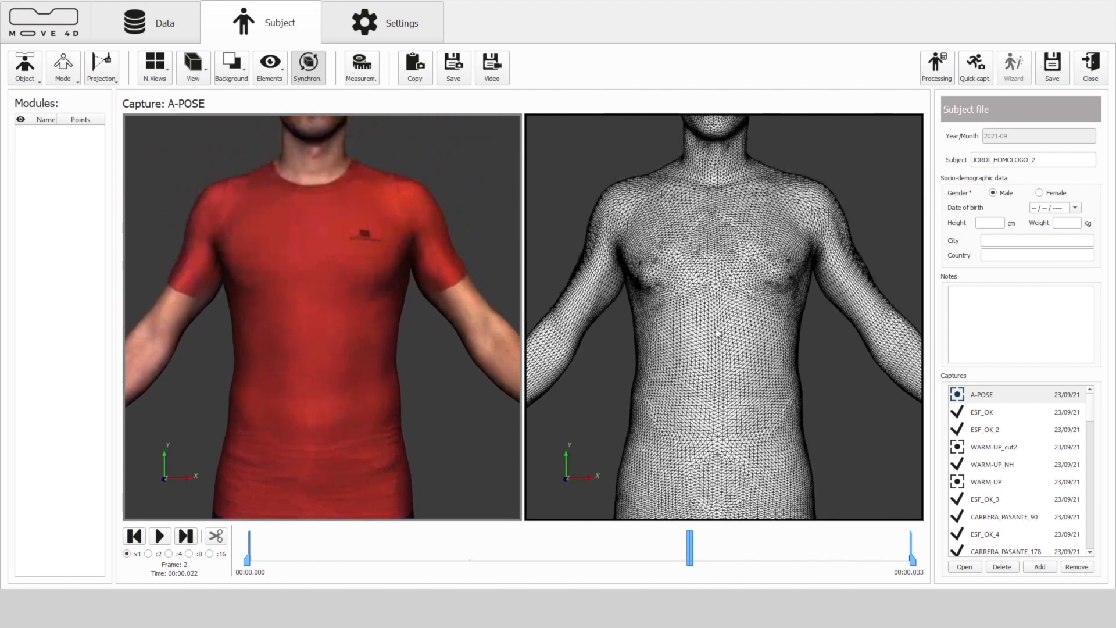
pyautogui.moveTo(717, 333)
pyautogui.mouseDown()
pyautogui.moveTo(743, 416)
pyautogui.moveTo(809, 299)
pyautogui.moveTo(786, 301)
pyautogui.moveTo(821, 319)
pyautogui.moveTo(741, 322)
pyautogui.mouseUp()
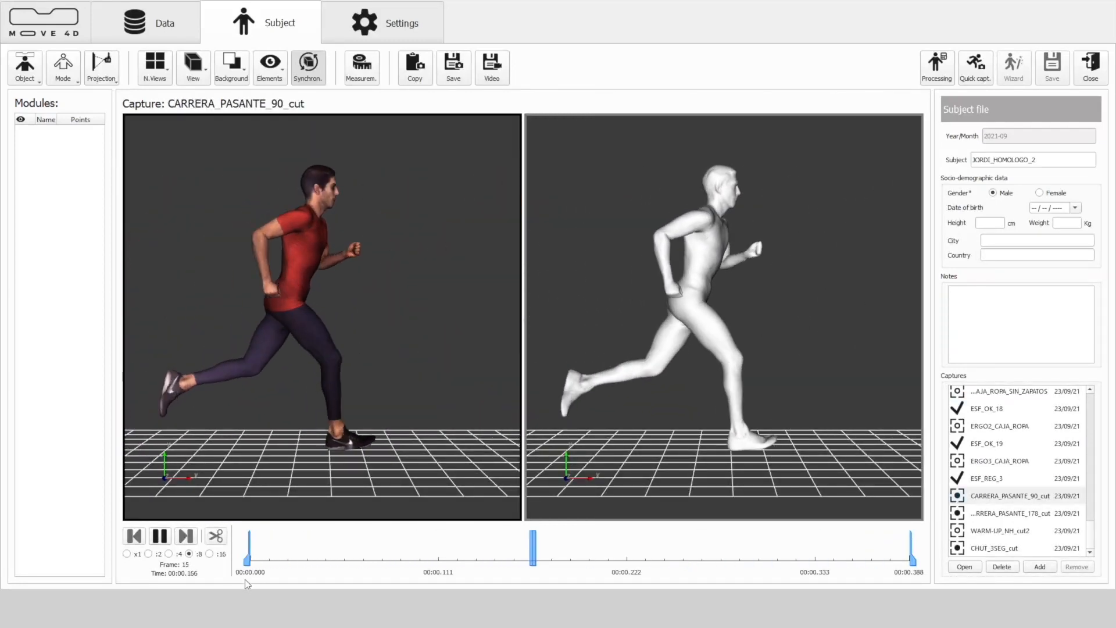
# - Pause the run at frame 3, render the runner's mesh as wireframe and centre it in view
pyautogui.click(306, 562)
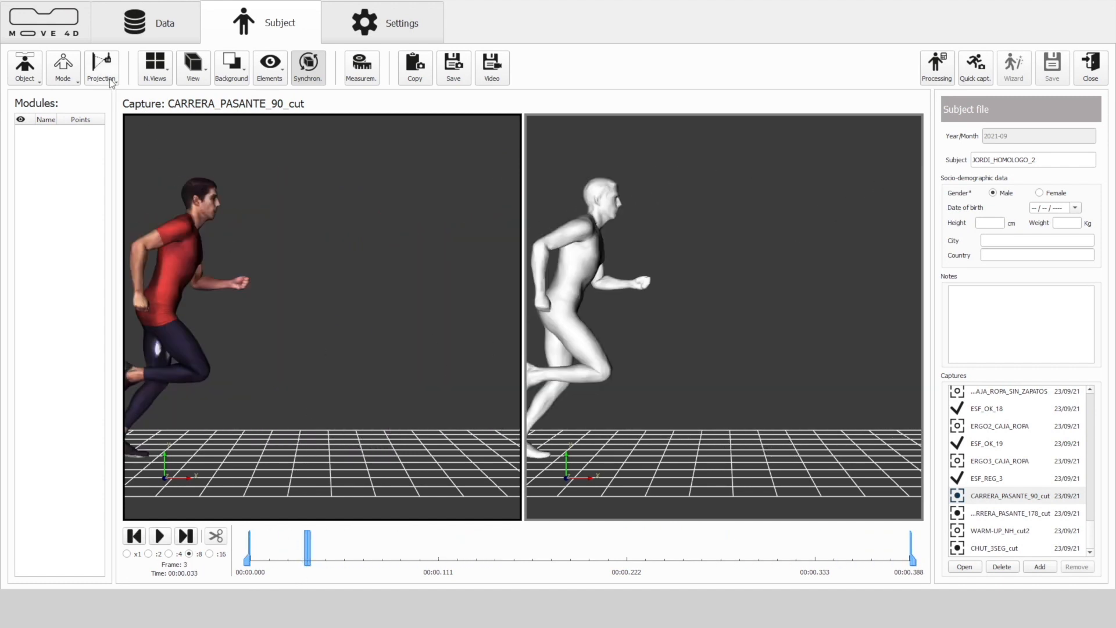
pyautogui.click(62, 68)
pyautogui.moveTo(298, 320); pyautogui.dragTo(418, 331, button='middle')
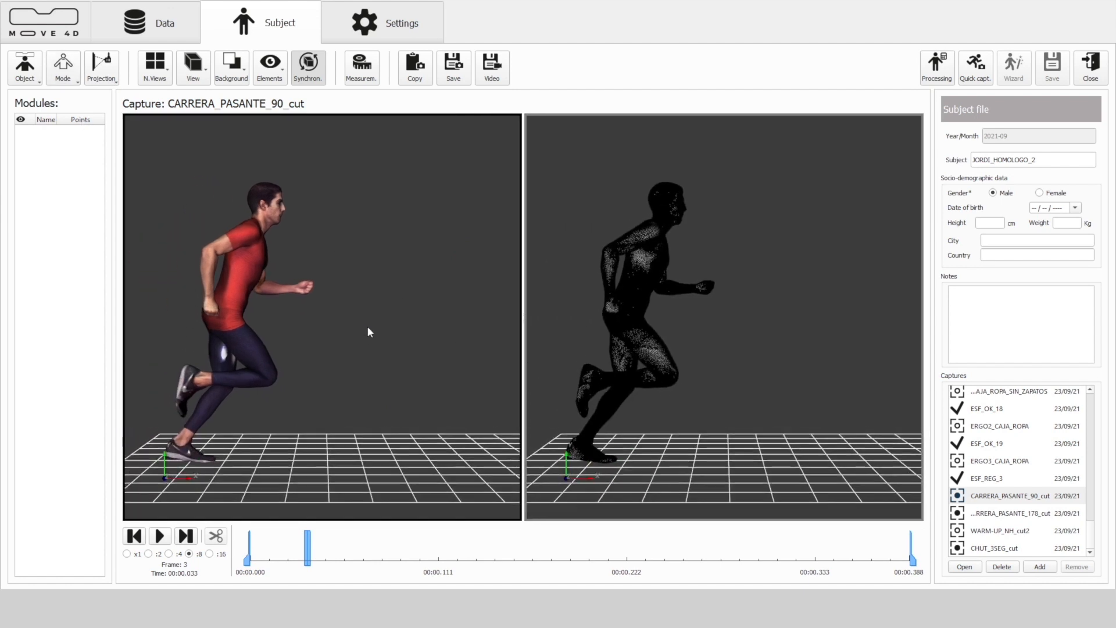
pyautogui.scroll(3, 749, 354)
pyautogui.scroll(2, 768, 385)
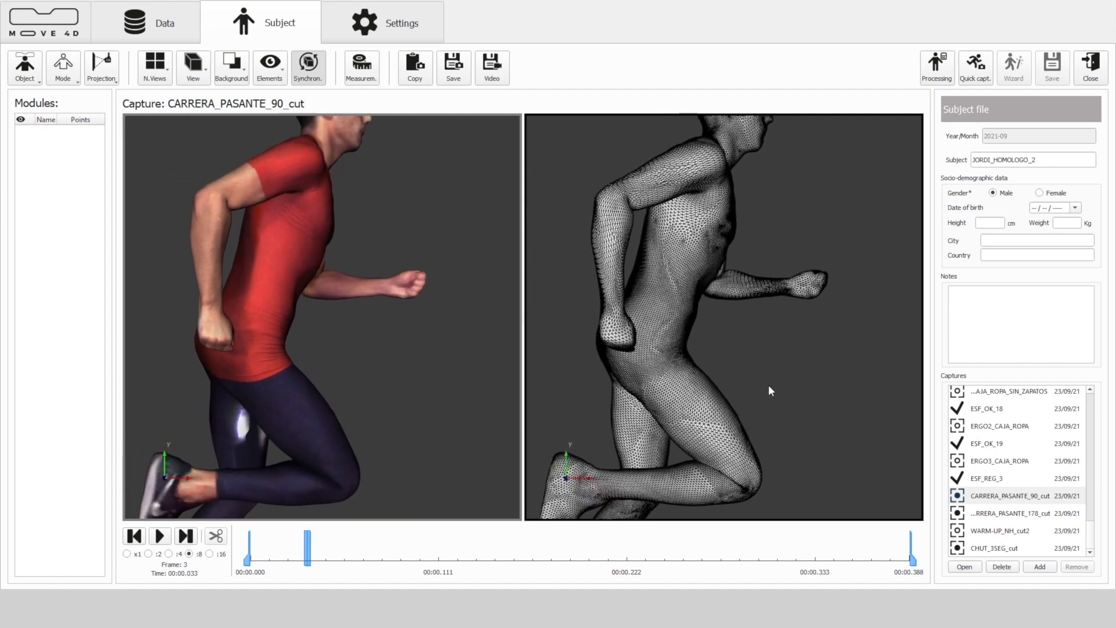
pyautogui.scroll(2, 808, 382)
# - Orbit around the rigged runner and return to the front orthographic view
pyautogui.moveTo(758, 385)
pyautogui.mouseDown()
pyautogui.moveTo(724, 377)
pyautogui.moveTo(816, 373)
pyautogui.moveTo(775, 381)
pyautogui.mouseUp()
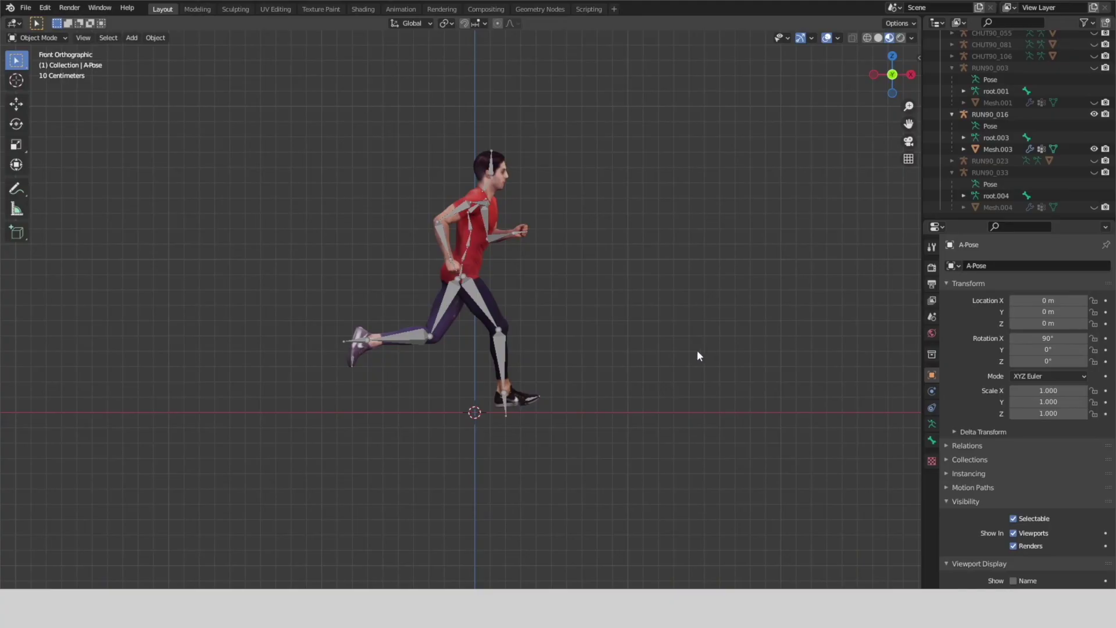
pyautogui.moveTo(696, 350)
pyautogui.mouseDown(button='middle')
pyautogui.moveTo(623, 344)
pyautogui.moveTo(687, 358)
pyautogui.moveTo(716, 348)
pyautogui.mouseUp(button='middle')
pyautogui.press('KP_1')
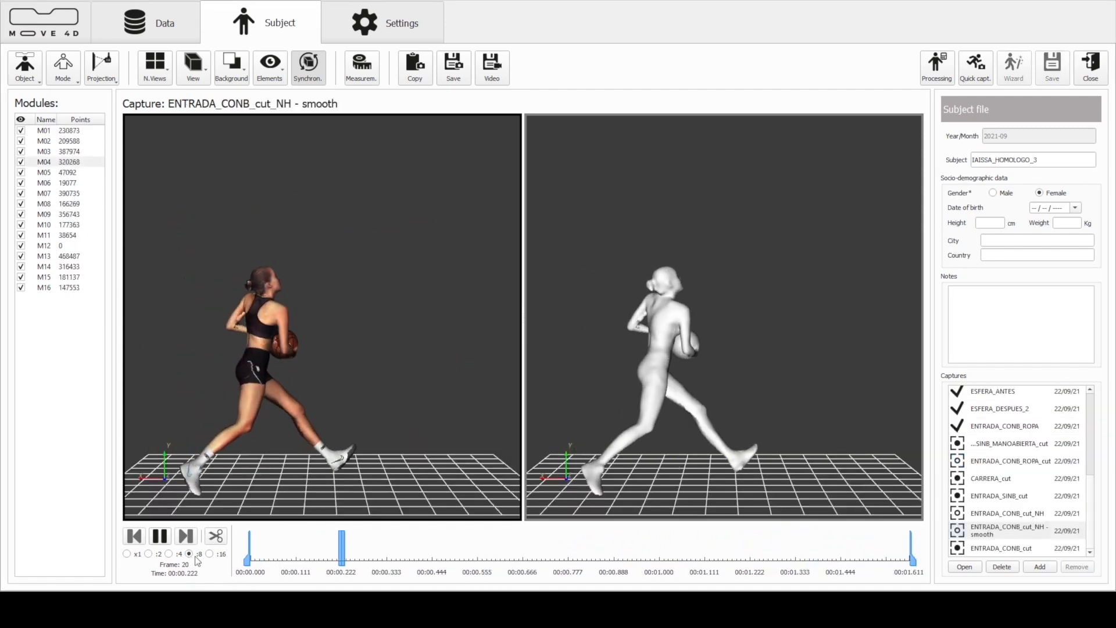
# - Orbit around the female player while the layup with the ball plays
pyautogui.moveTo(250, 451)
pyautogui.mouseDown()
pyautogui.moveTo(337, 439)
pyautogui.moveTo(274, 433)
pyautogui.moveTo(295, 440)
pyautogui.mouseUp()
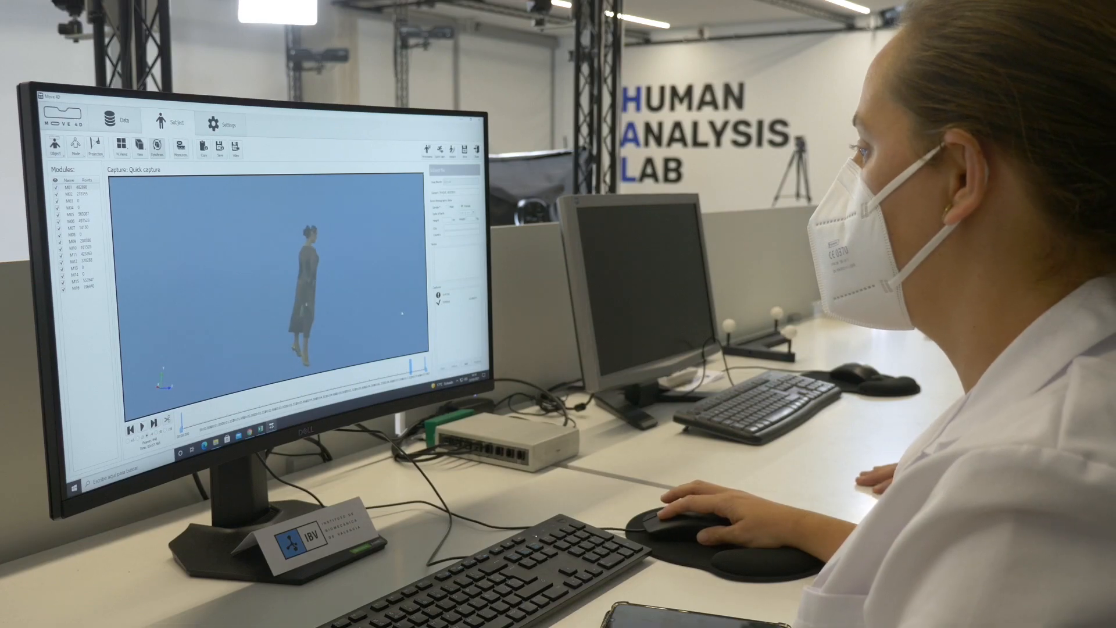
# - Orbit the Quick capture body model from side view to face the front
pyautogui.moveTo(371, 316); pyautogui.dragTo(314, 316)
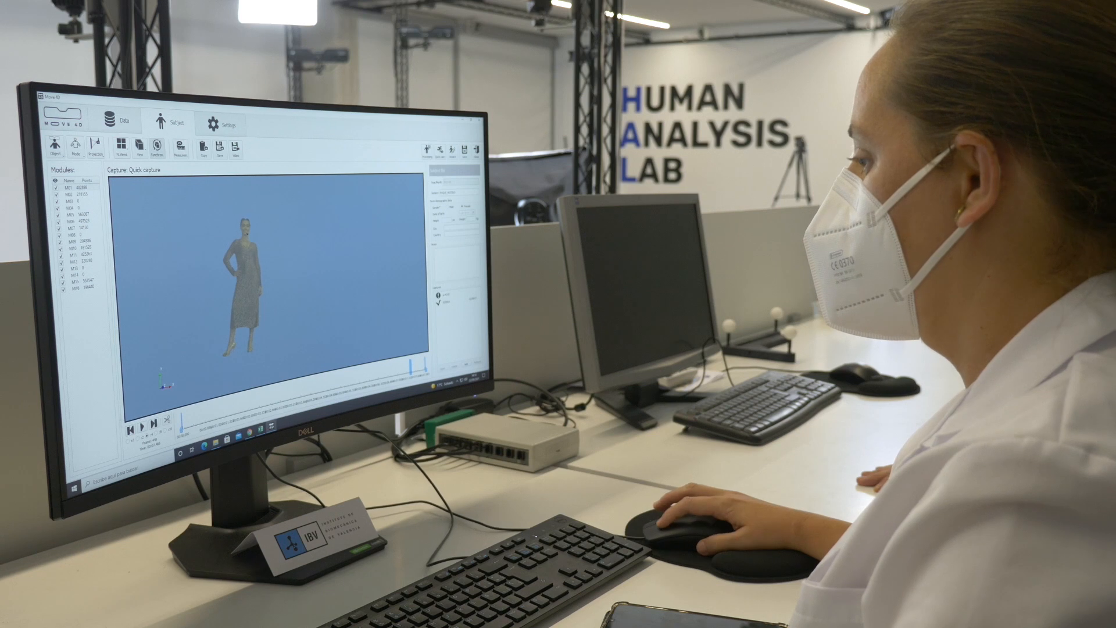